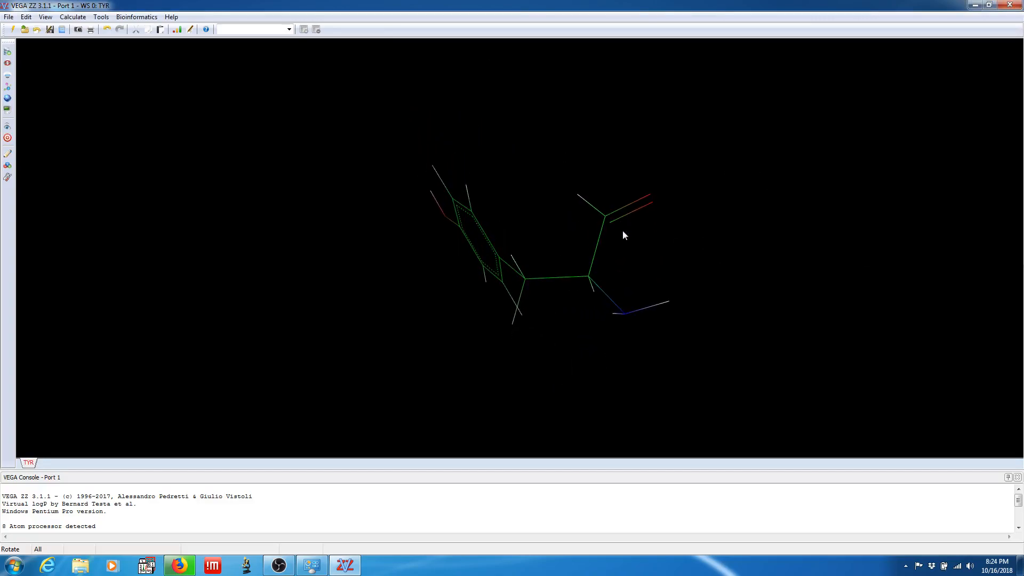
Add an sp2 oxygen with a single bond to the ring carbon next to the hydroxyl-bearing carbon
drag(543, 158, 326, 284)
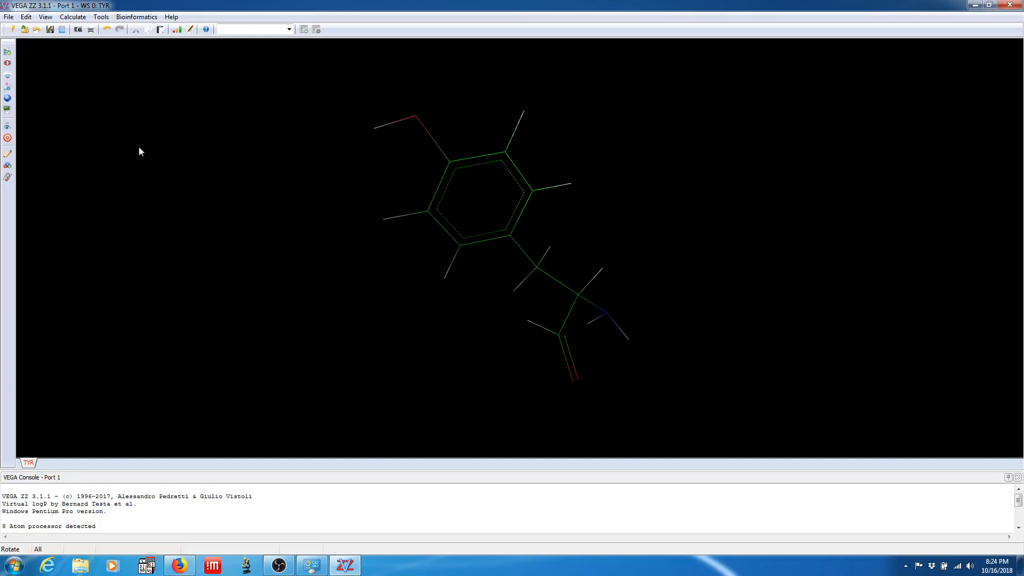
click(9, 155)
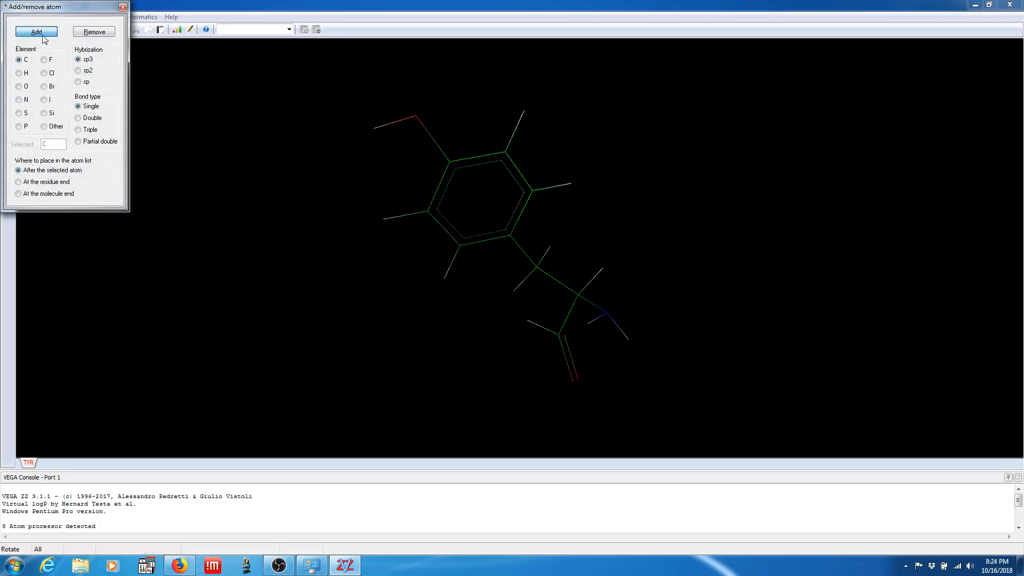
click(20, 87)
click(78, 70)
click(506, 154)
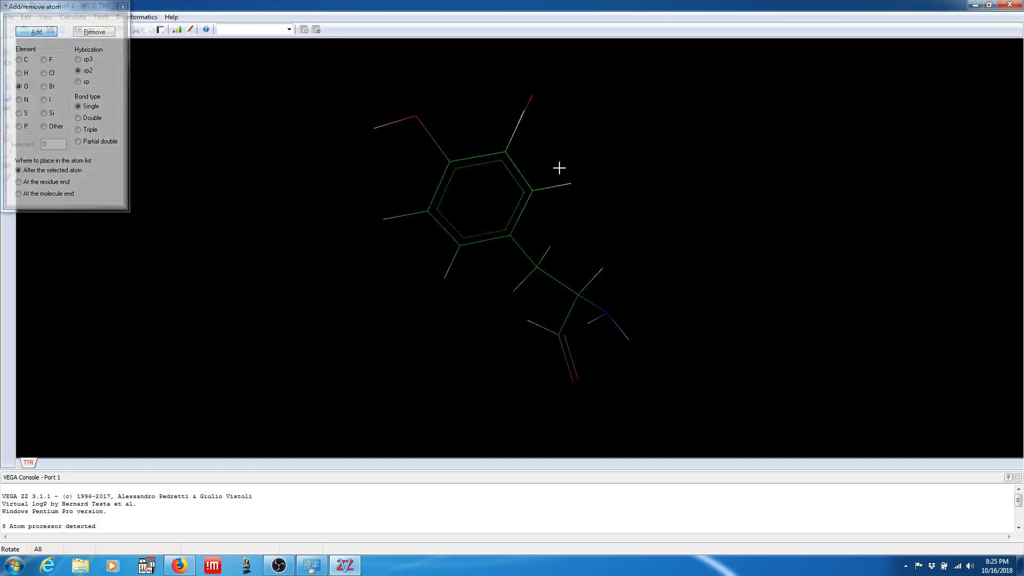
Remove the ring hydrogen overlapping the new oxygen and the side chain's aldehyde oxygen, hydrogen and carbon atoms
click(108, 33)
right_click(643, 158)
click(702, 145)
drag(703, 145, 514, 178)
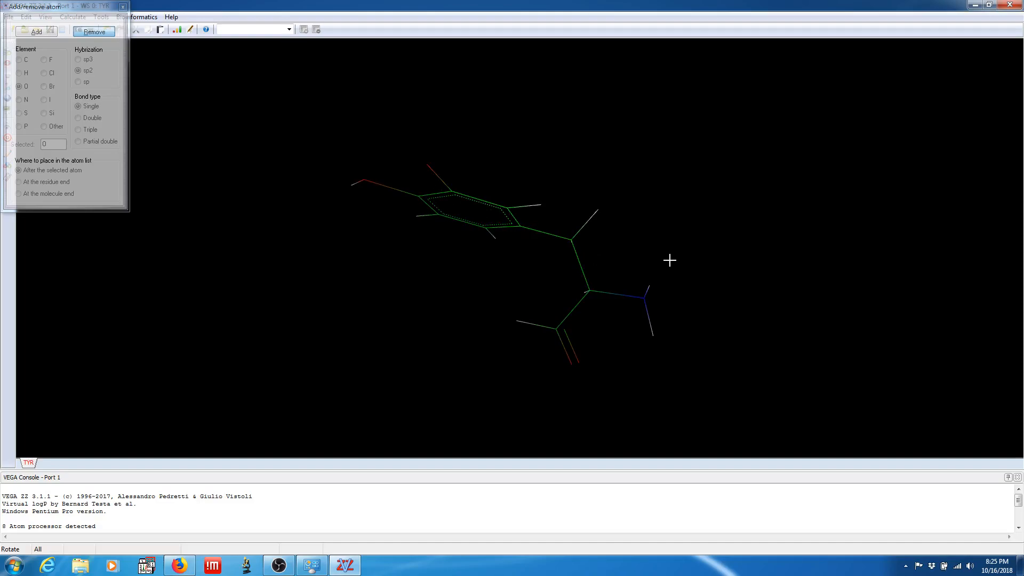
drag(714, 327, 833, 104)
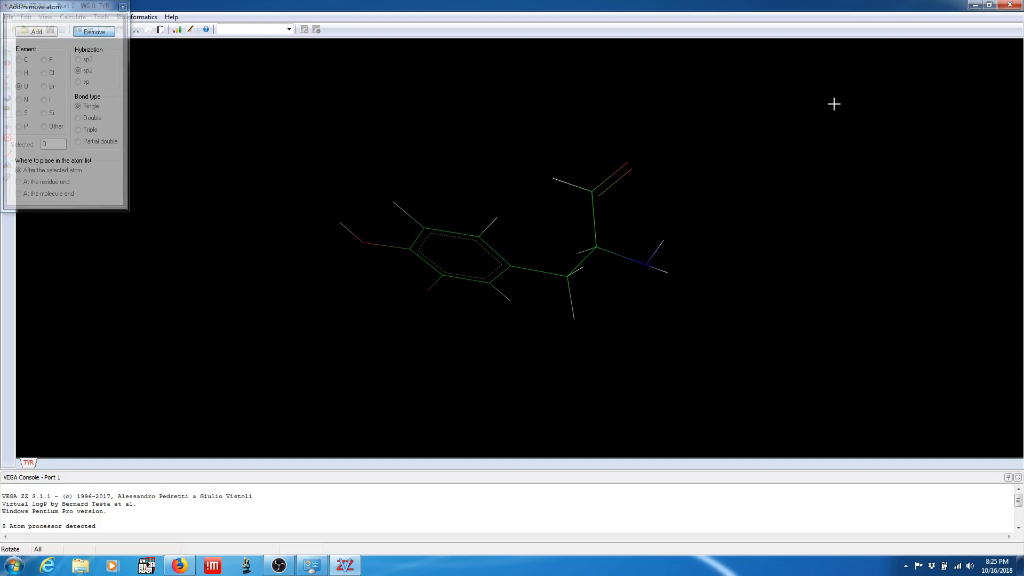
click(630, 166)
click(555, 179)
click(592, 192)
right_click(827, 202)
right_click(797, 171)
drag(785, 160, 654, 299)
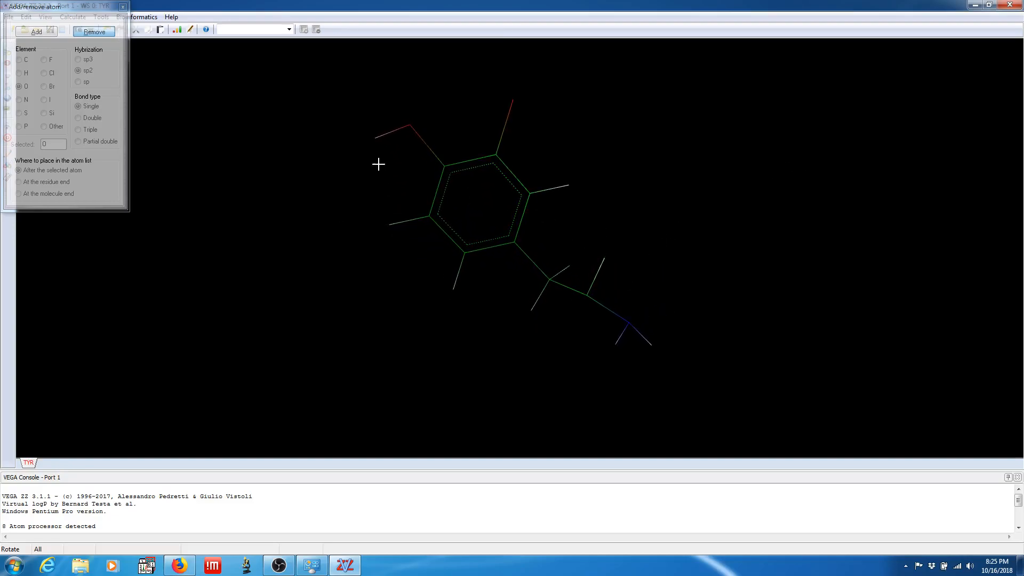
click(123, 8)
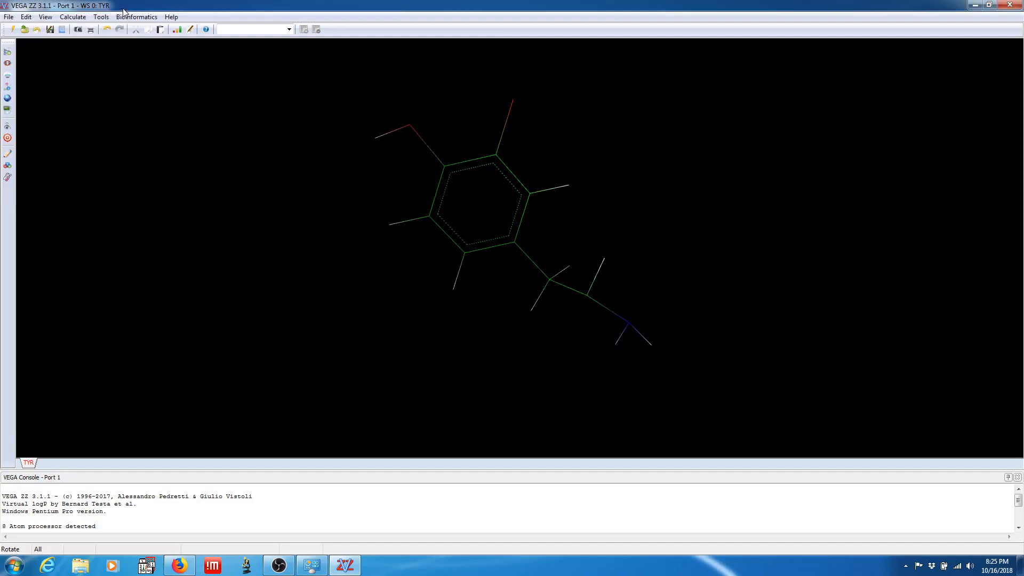
Add the missing hydrogens as a generic organic molecule, placed at the residue end with IUPAC atom nomenclature
click(24, 18)
mouse_move(98, 62)
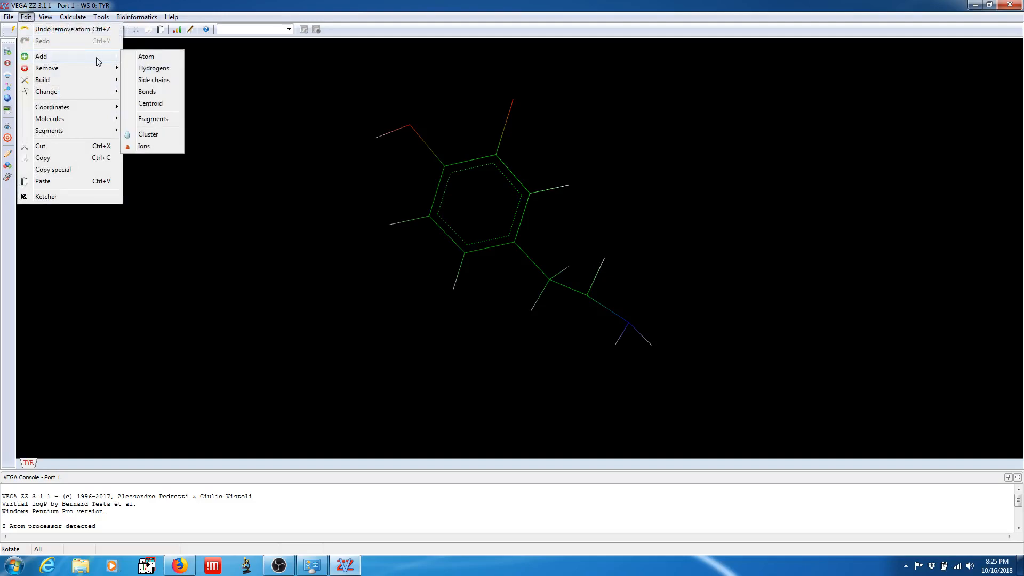
click(151, 68)
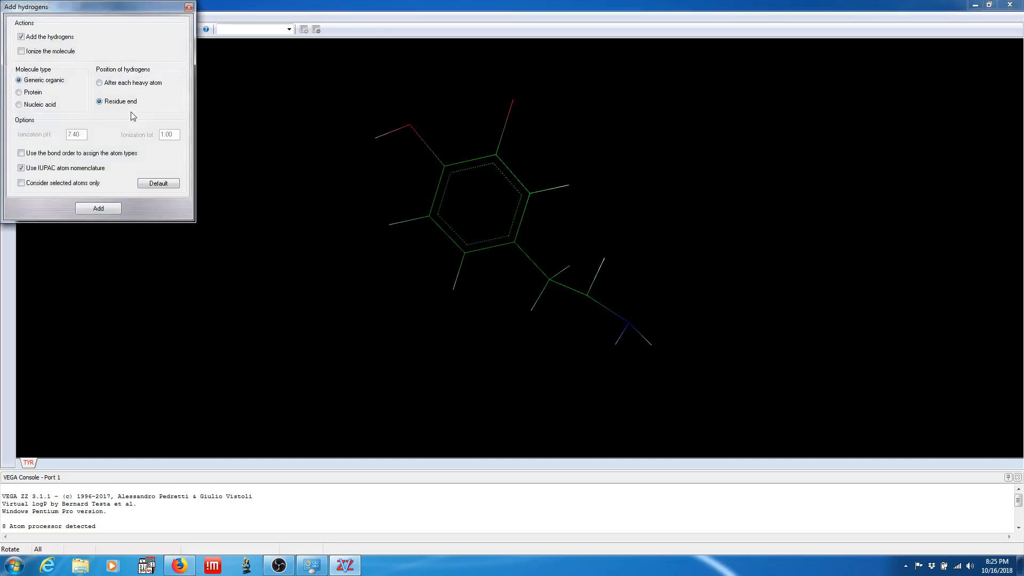
click(97, 211)
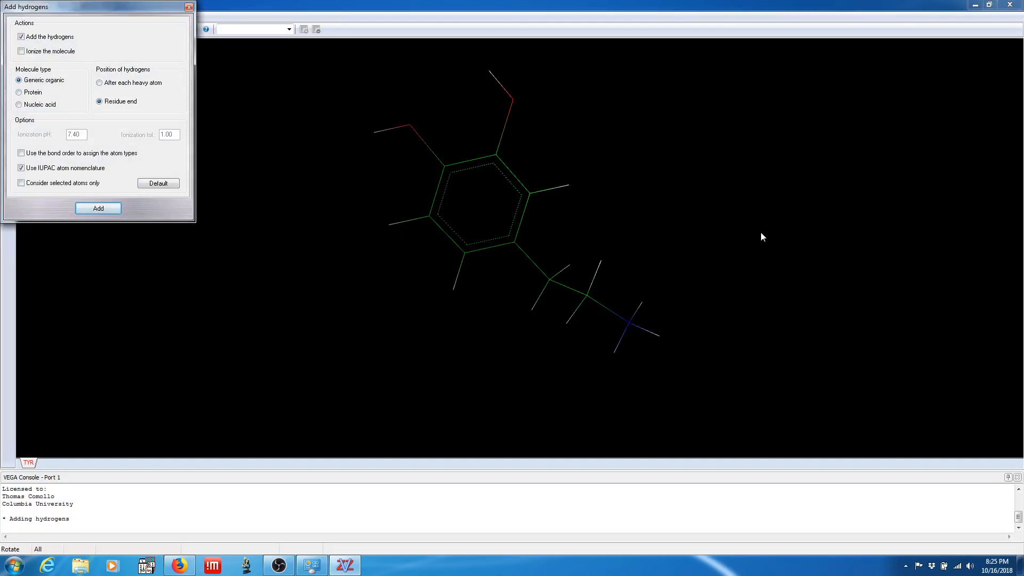
click(189, 7)
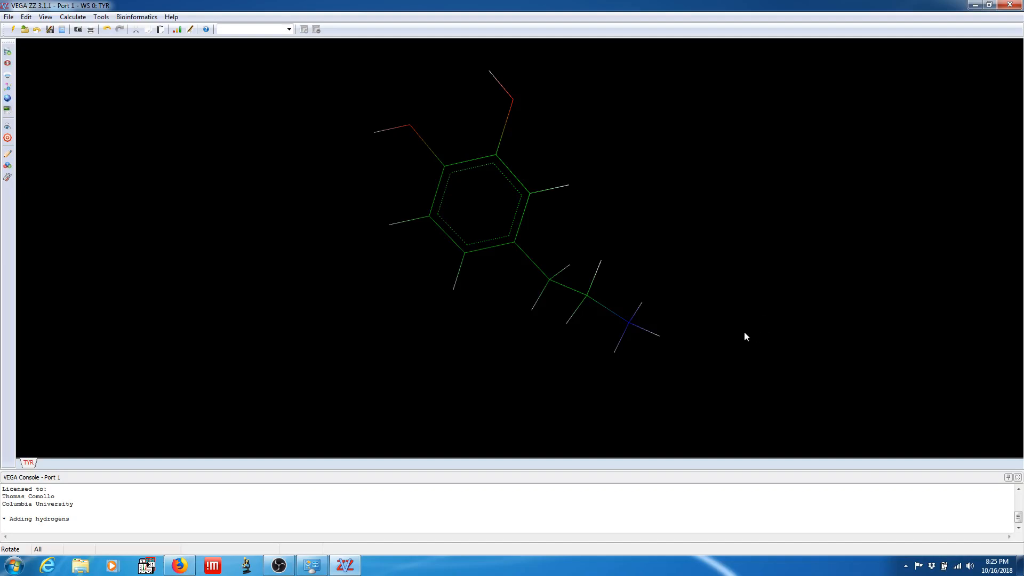
Assign the AUTODOCK force field and Gasteiger charges to the whole molecule
drag(738, 321, 801, 188)
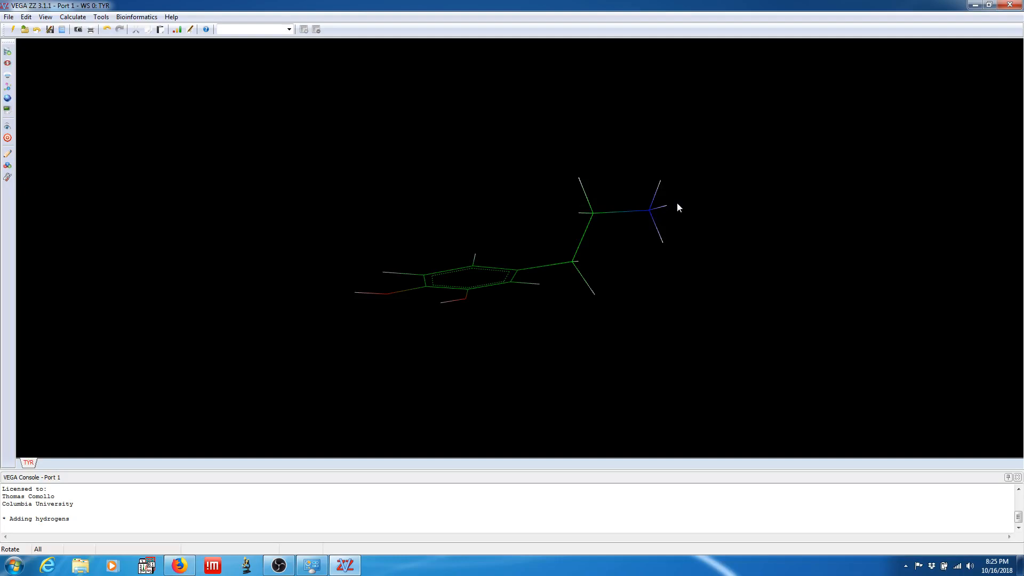
drag(698, 205, 749, 336)
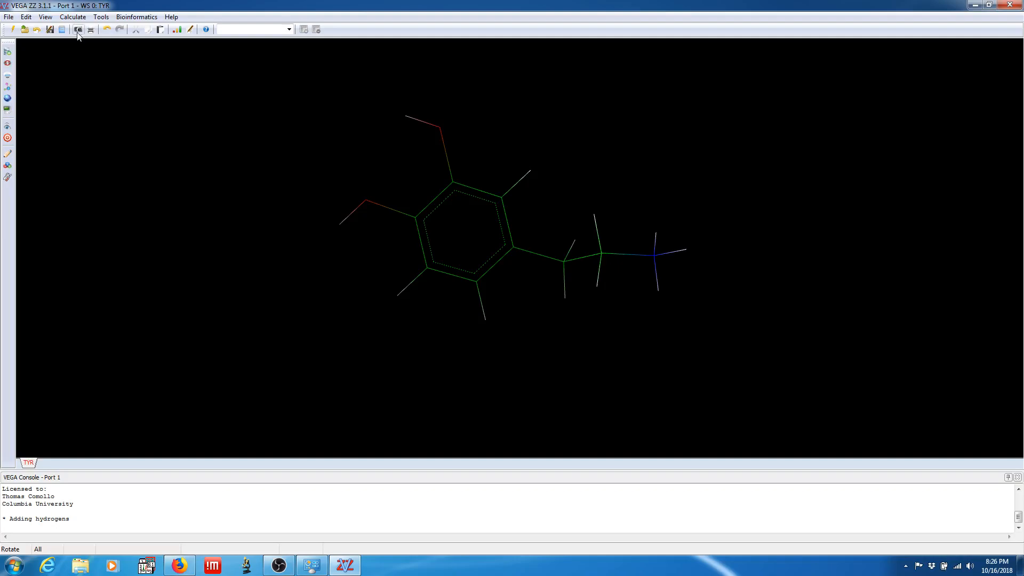
click(73, 16)
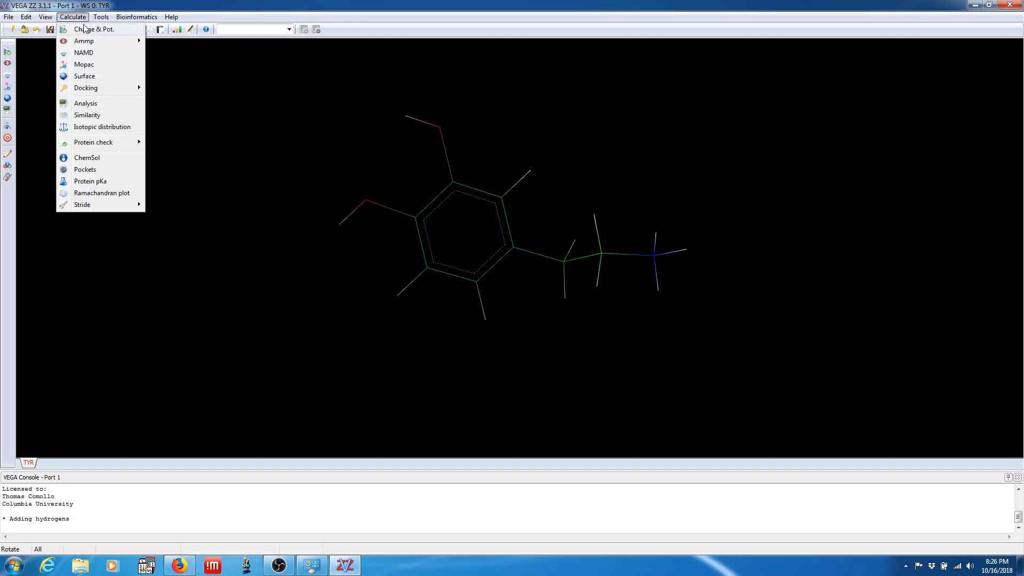
click(84, 28)
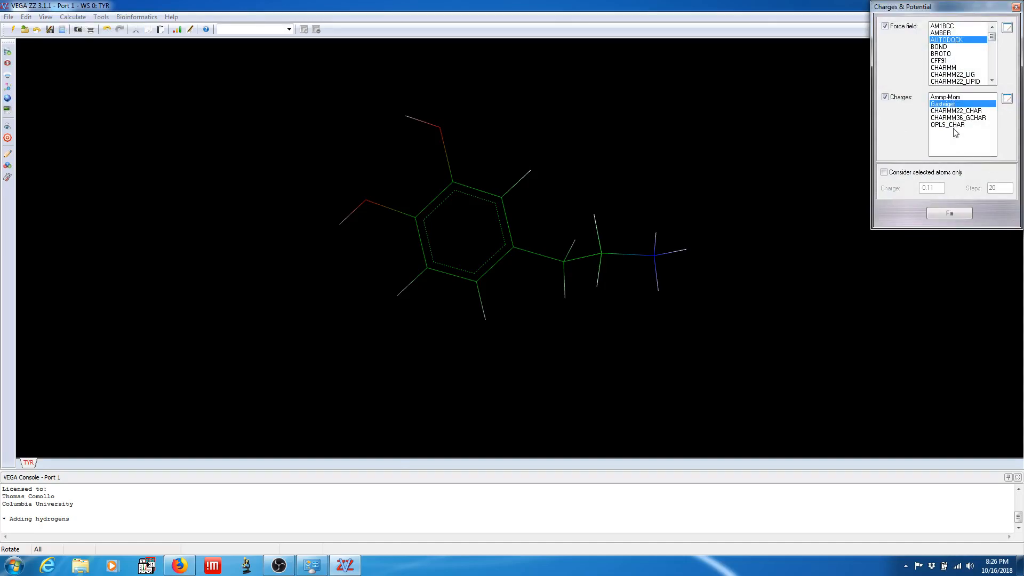
click(949, 213)
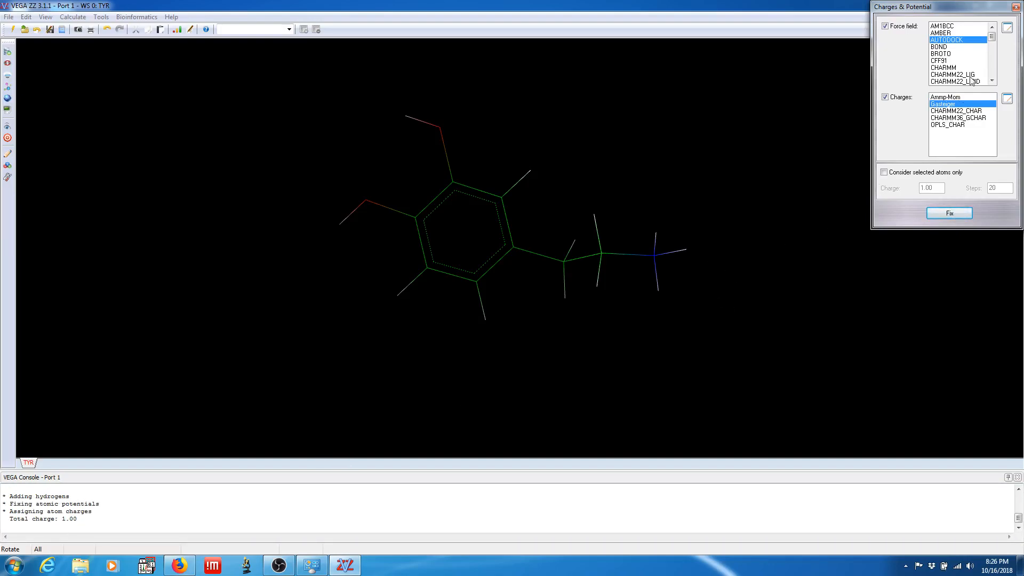
click(1015, 7)
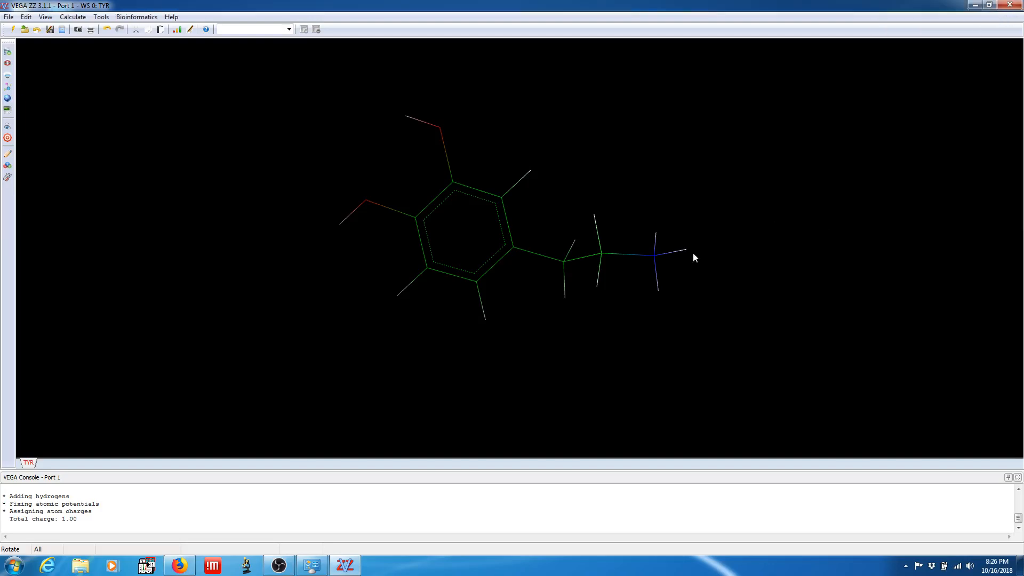
Run an Ammp energy minimization with the Trust method, 30000 minimization steps and a toler of 1.0000
click(72, 17)
mouse_move(79, 44)
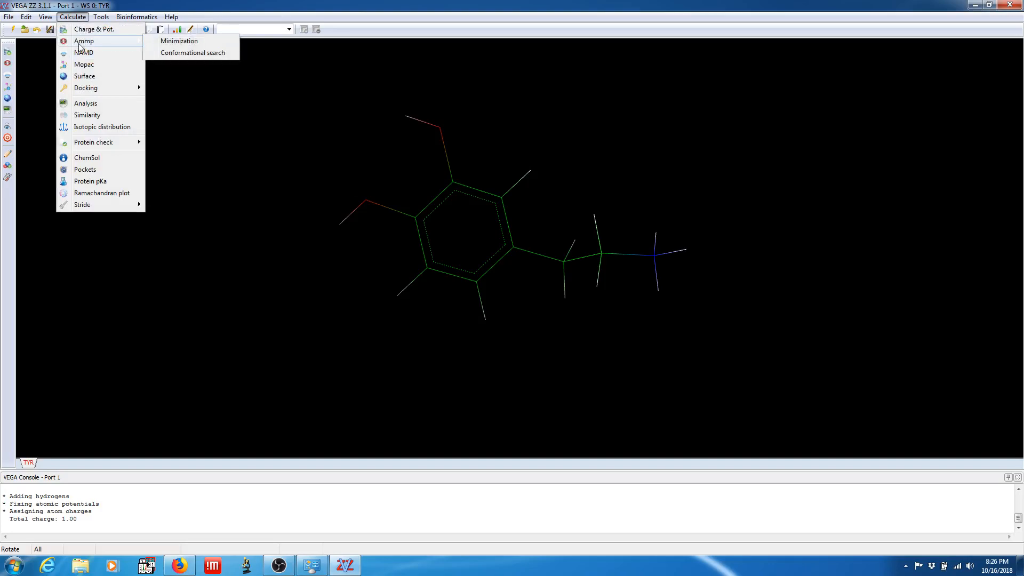
click(169, 45)
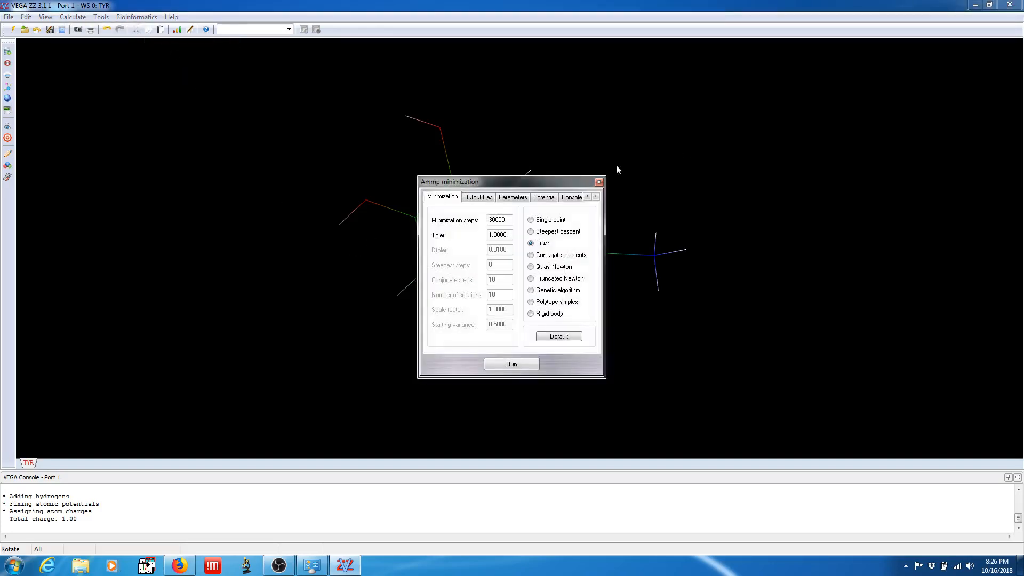
drag(539, 182, 919, 71)
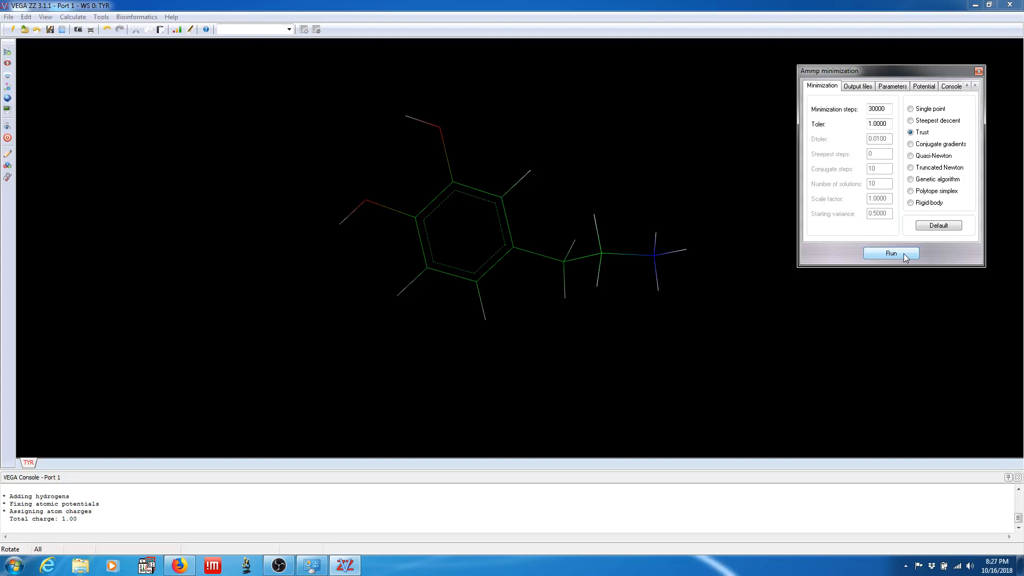
click(904, 255)
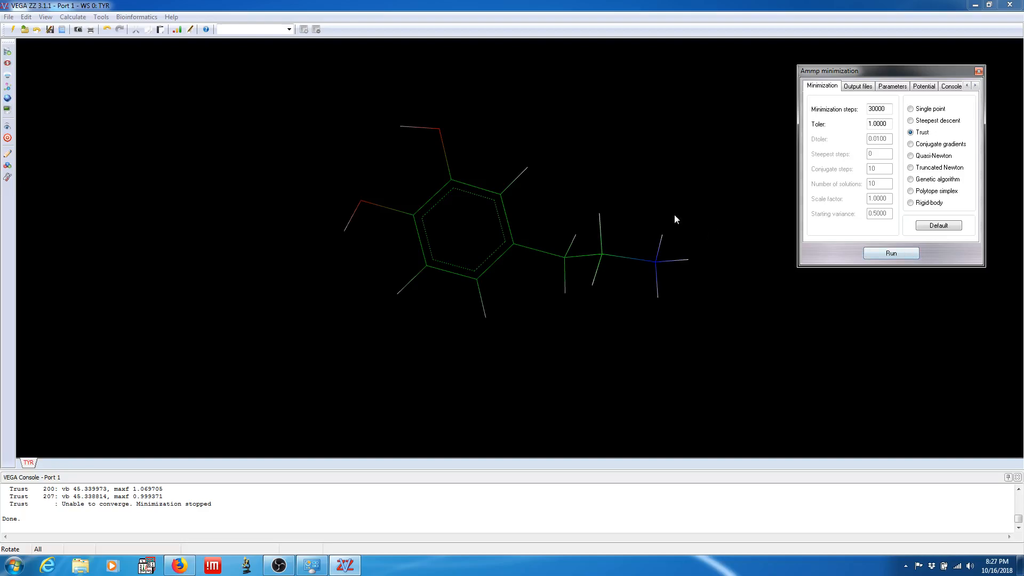
drag(550, 330, 552, 87)
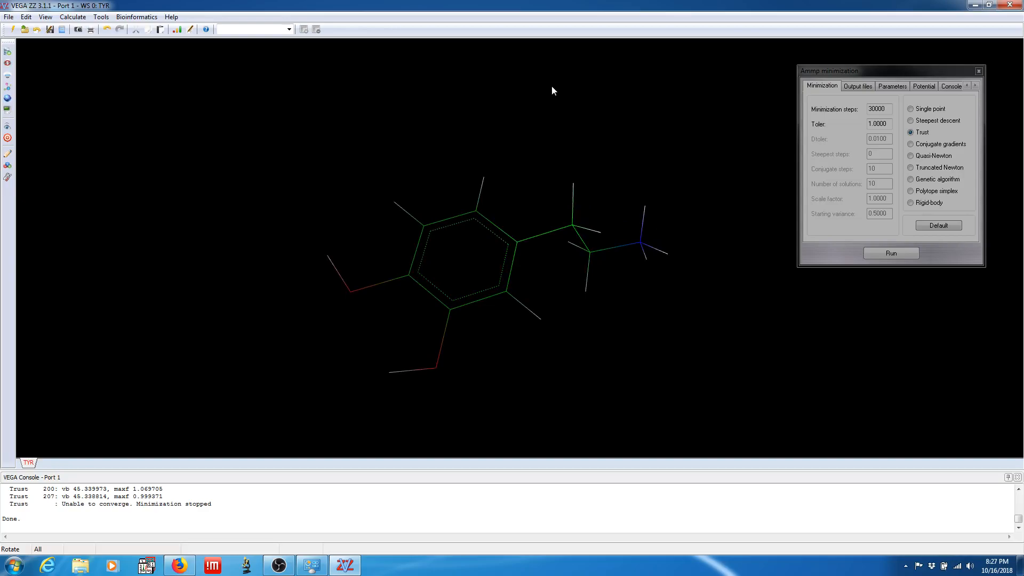
click(978, 72)
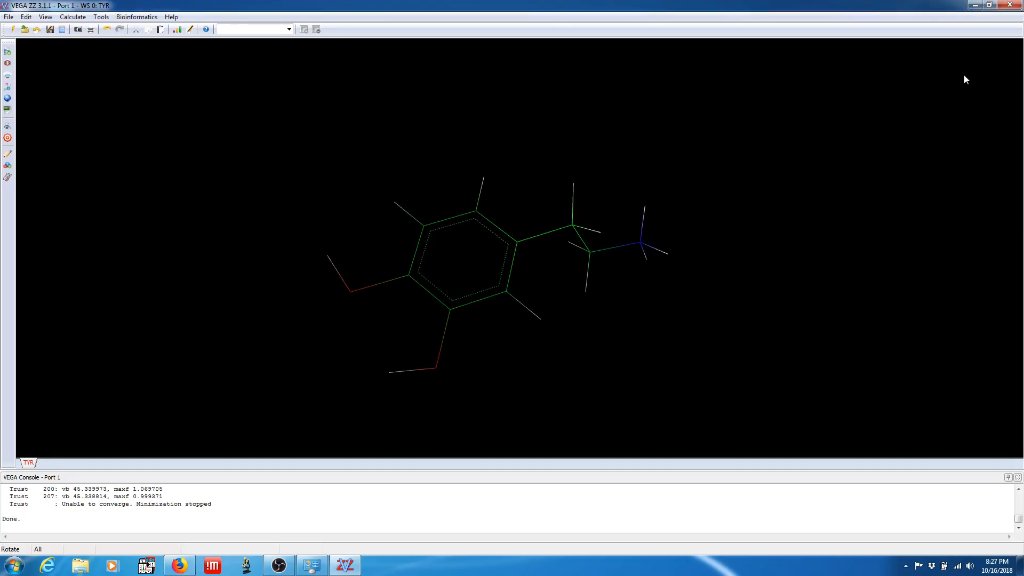
Save the molecule in the Documents folder as DOPAMINE in Mol2 format without compression
click(9, 17)
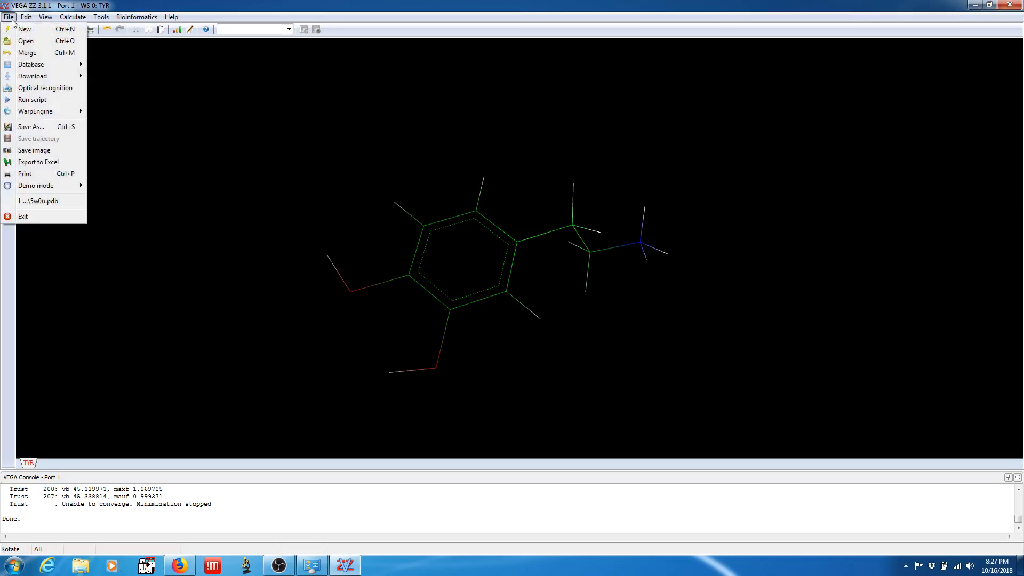
click(24, 130)
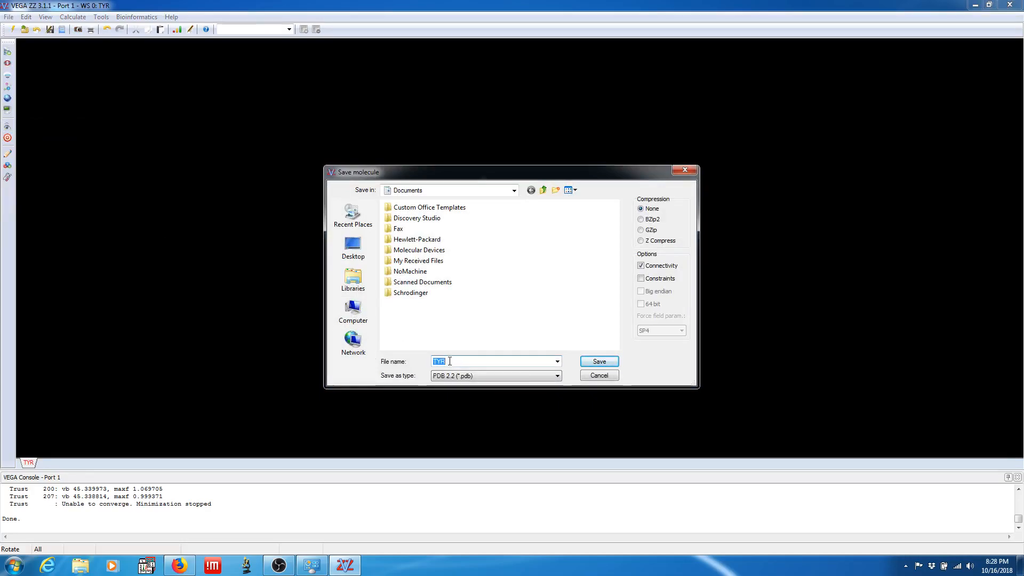
text(DOPAMINE)
click(555, 376)
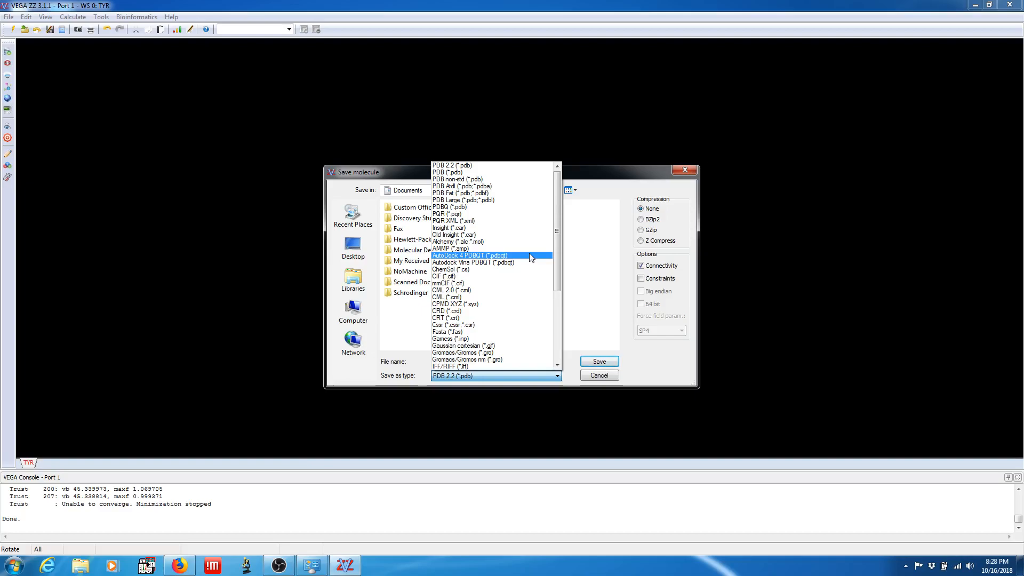
scroll(529, 253, down, 3)
scroll(529, 253, down, 2)
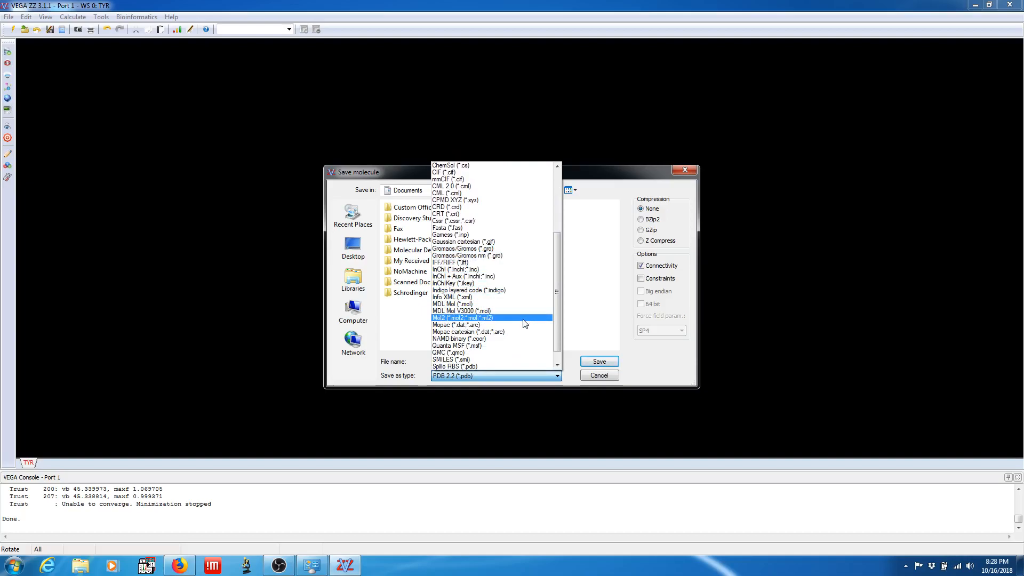
click(491, 318)
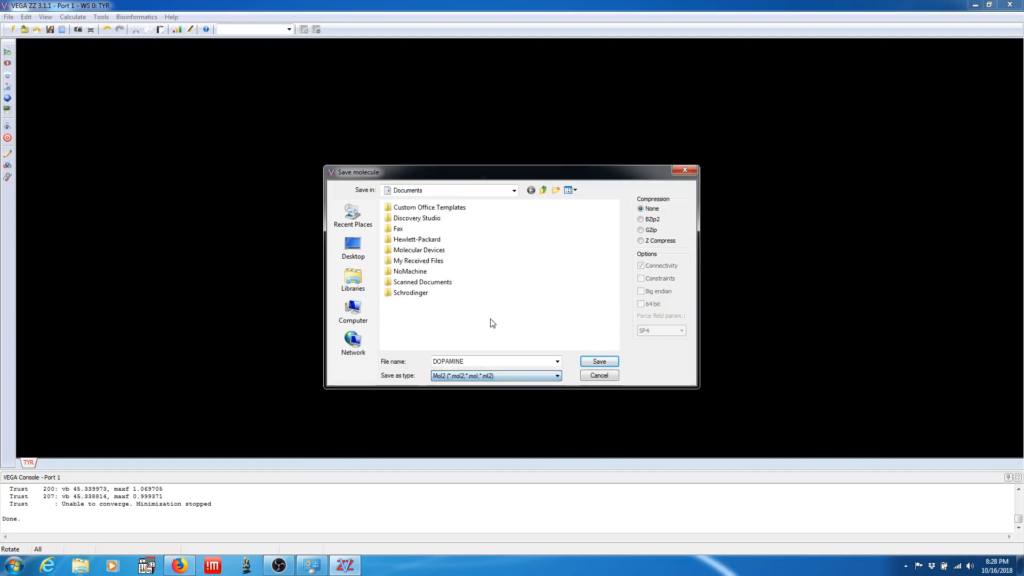
click(598, 362)
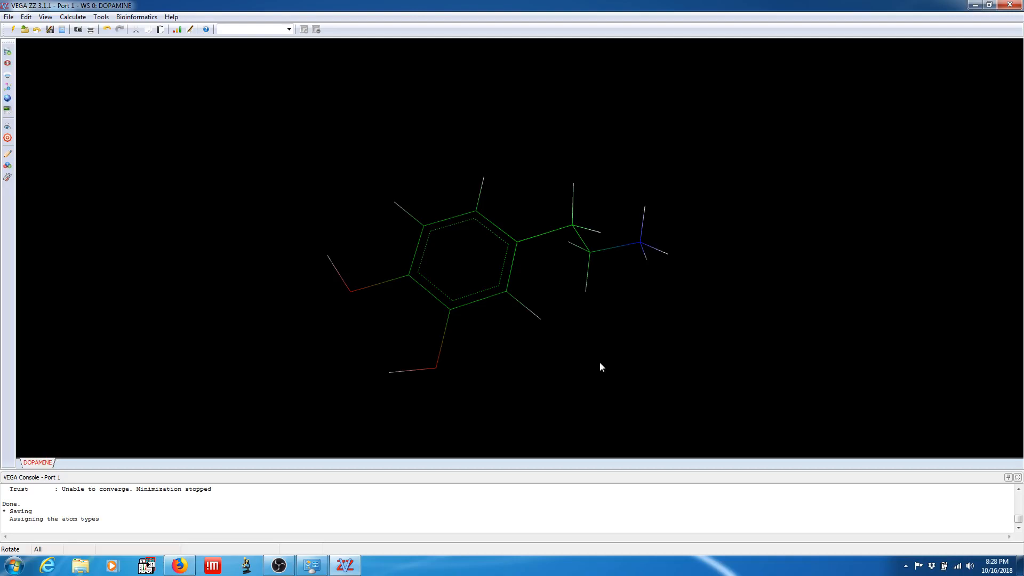
drag(719, 329, 759, 176)
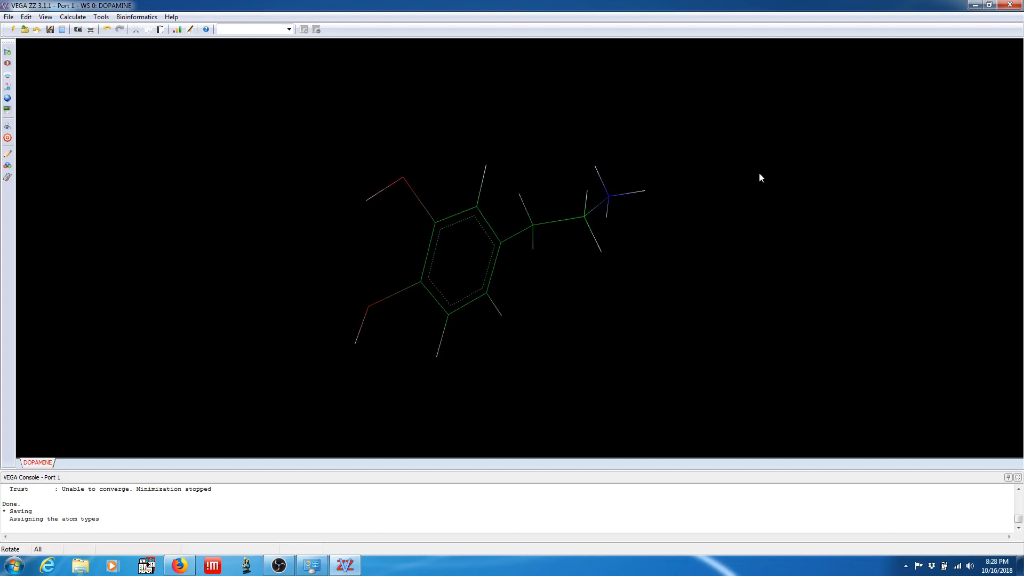
drag(759, 174, 670, 342)
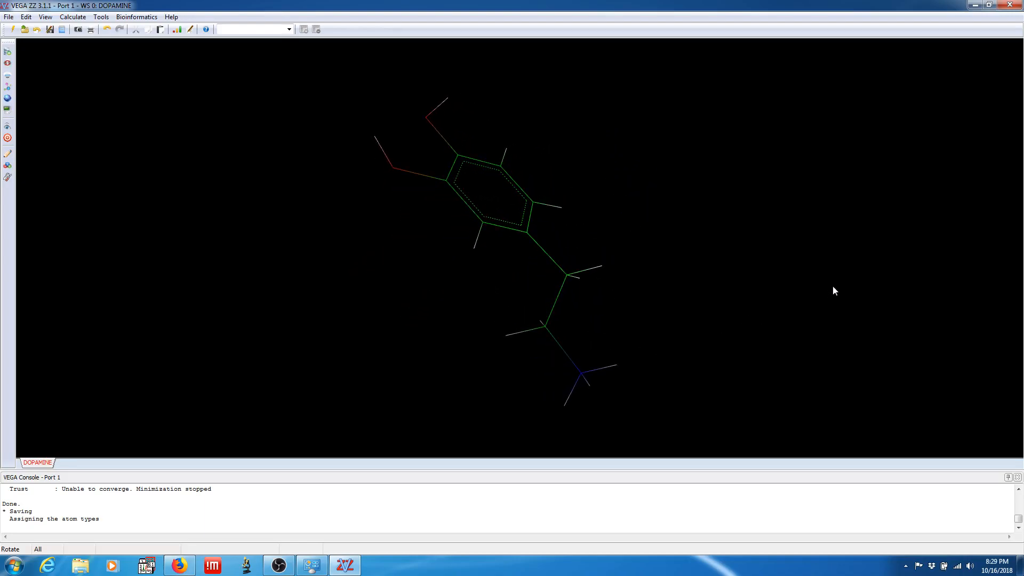